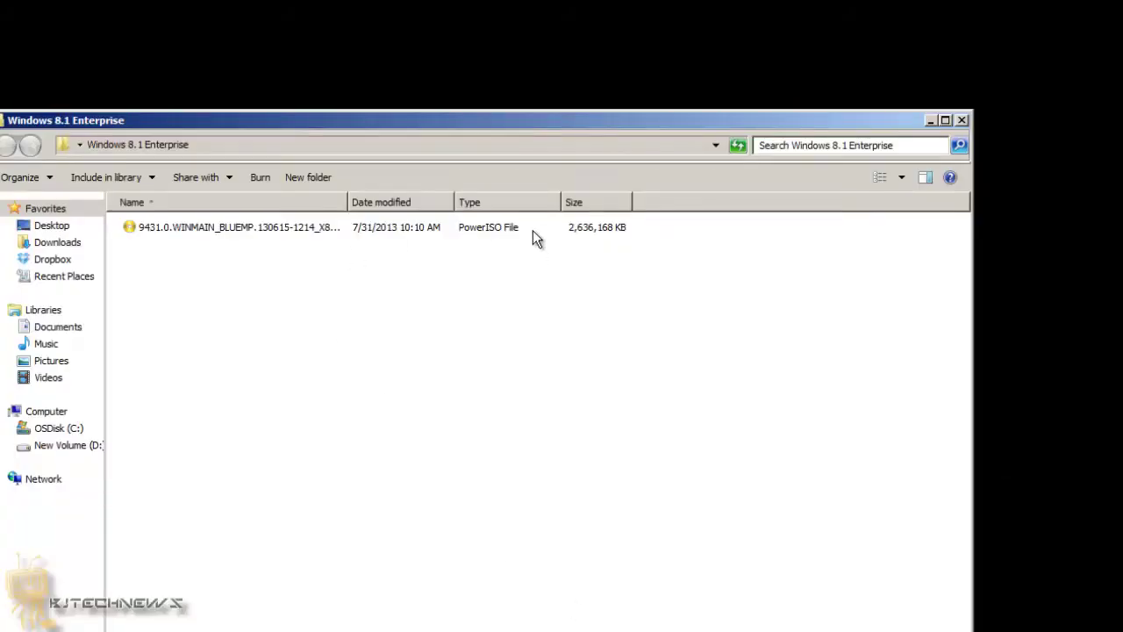
Step: Show the downloaded Windows 8.1 ISO file and the Windows 8.1 Enterprise page address in Firefox
left_click(531, 230)
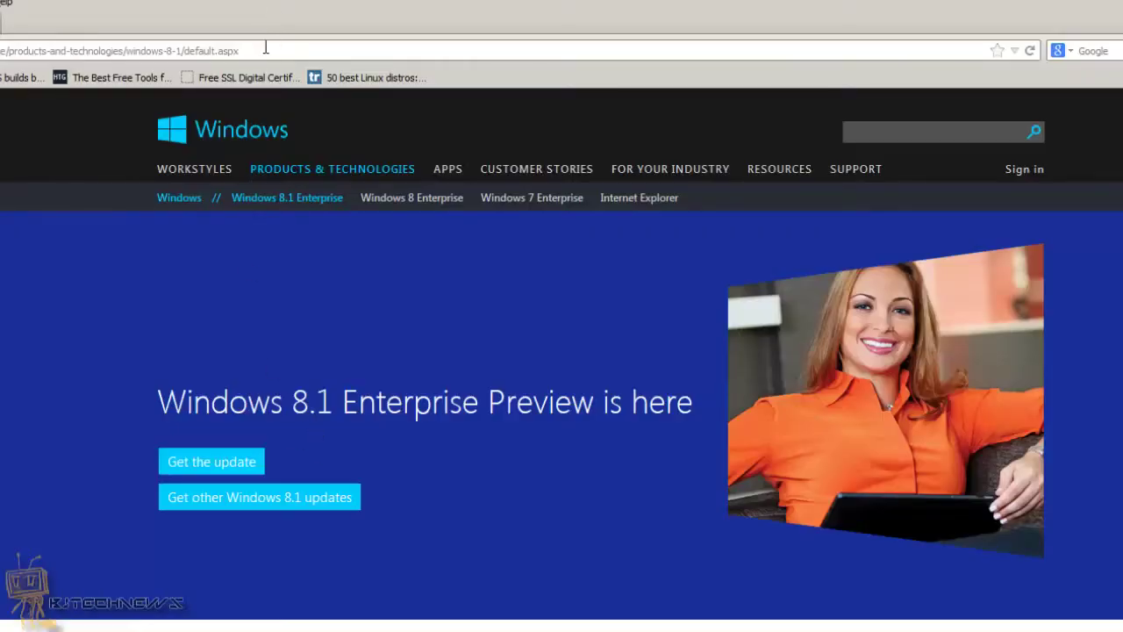
left_click(266, 50)
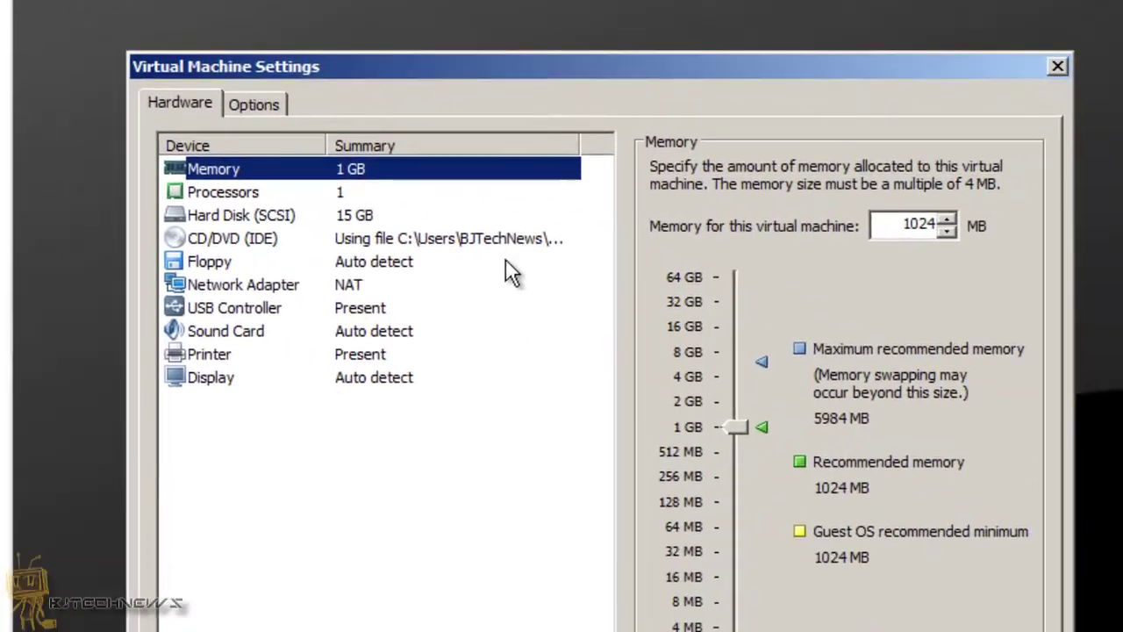
Step: Load the Windows 8.1 Enterprise ISO into bj-win8.1's CD/DVD drive and power it on
left_click(517, 237)
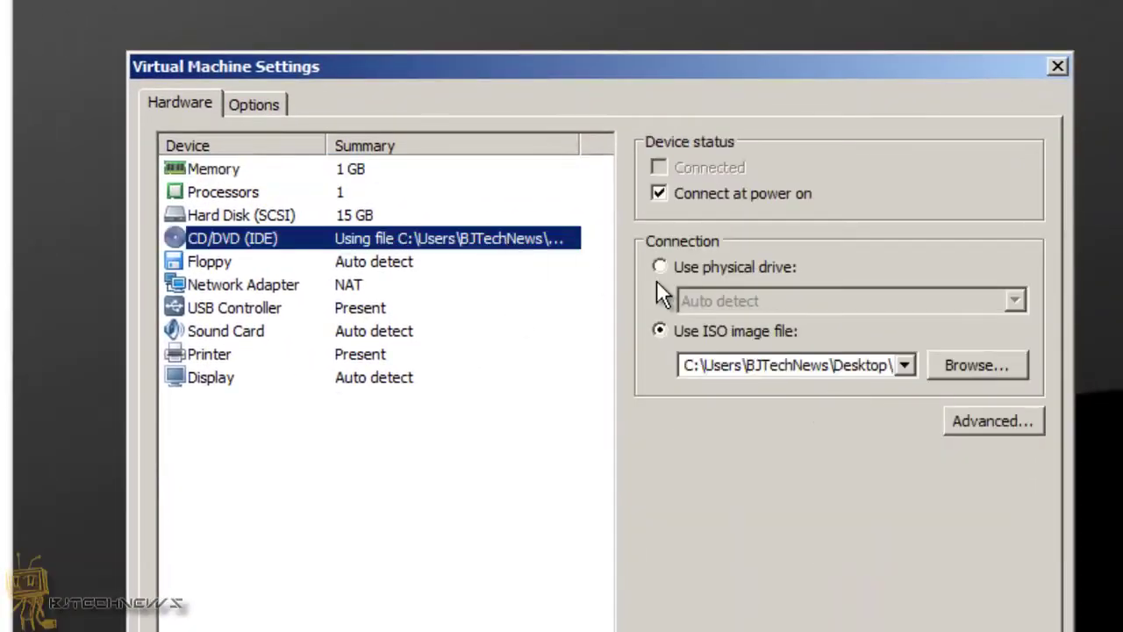
left_click(975, 365)
left_click(583, 258)
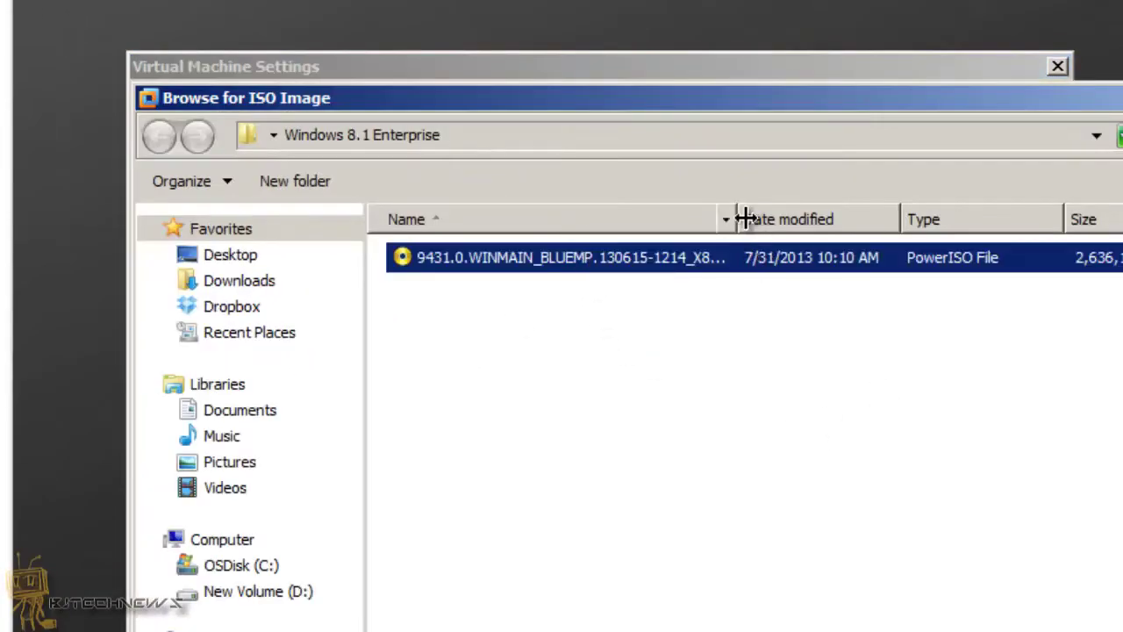
left_click_drag(744, 219, 903, 218)
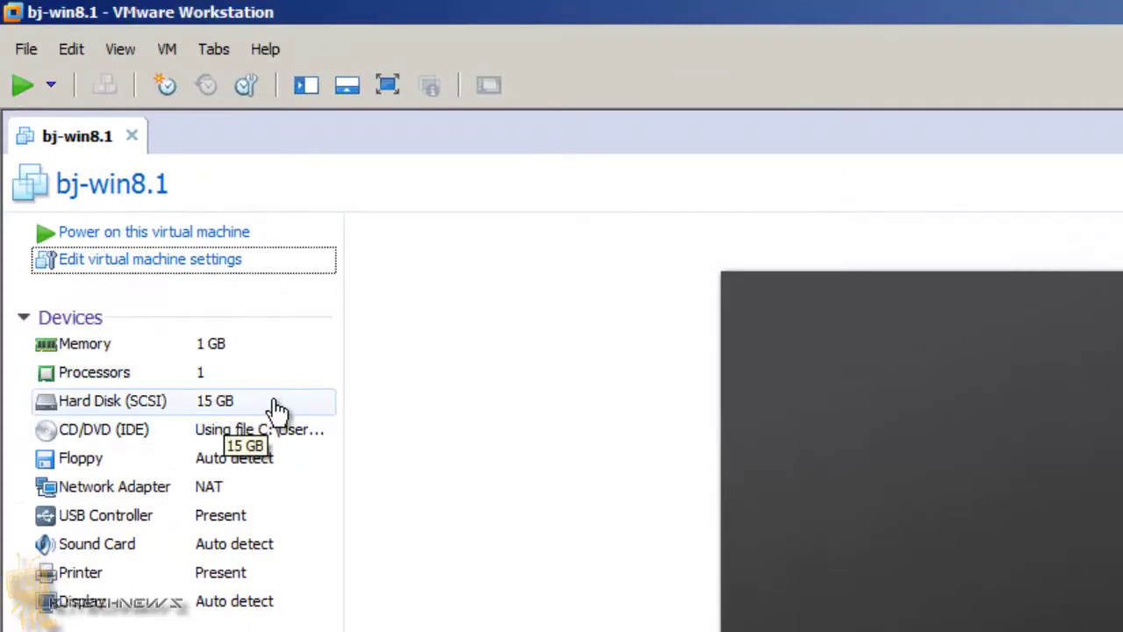
left_click(180, 235)
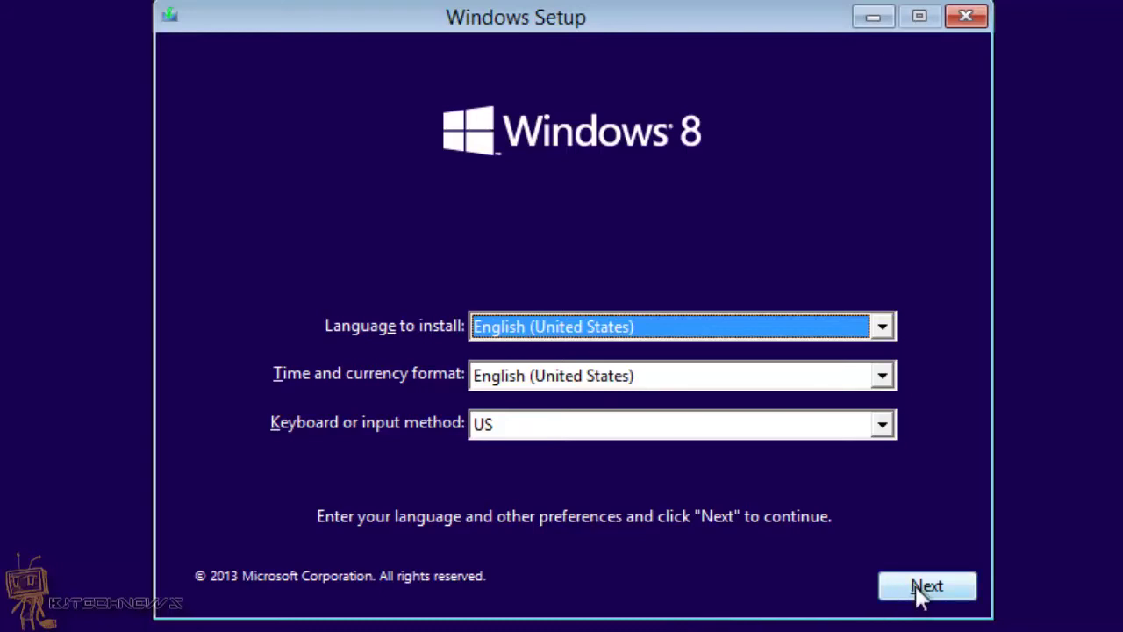
Step: Keep English (United States), accept the license terms and choose the Custom installation
left_click(920, 593)
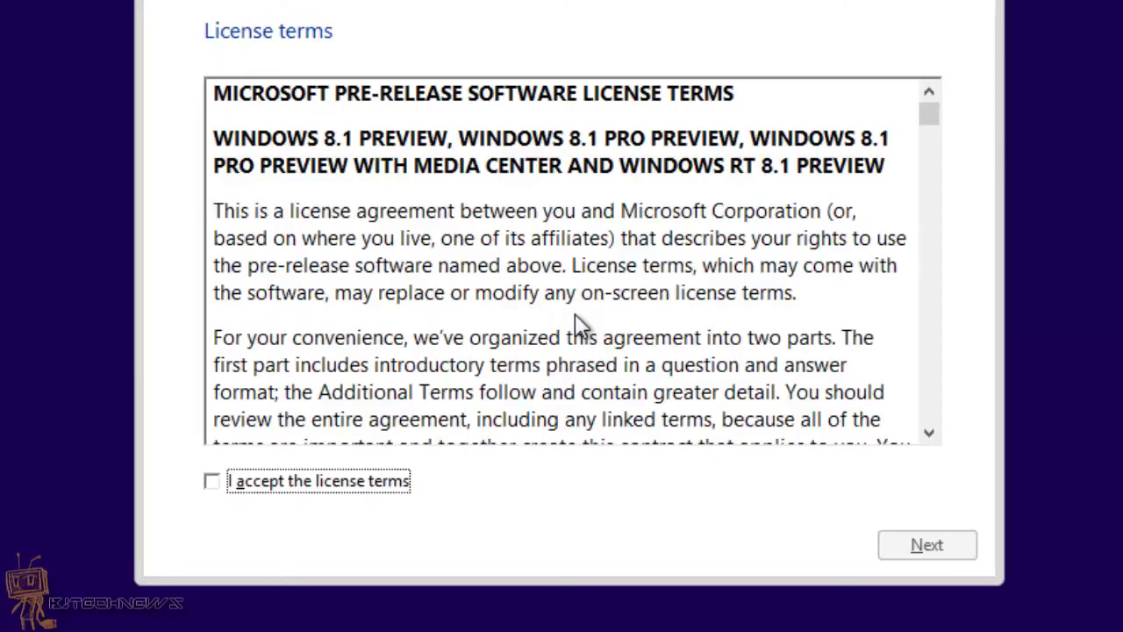
left_click(284, 488)
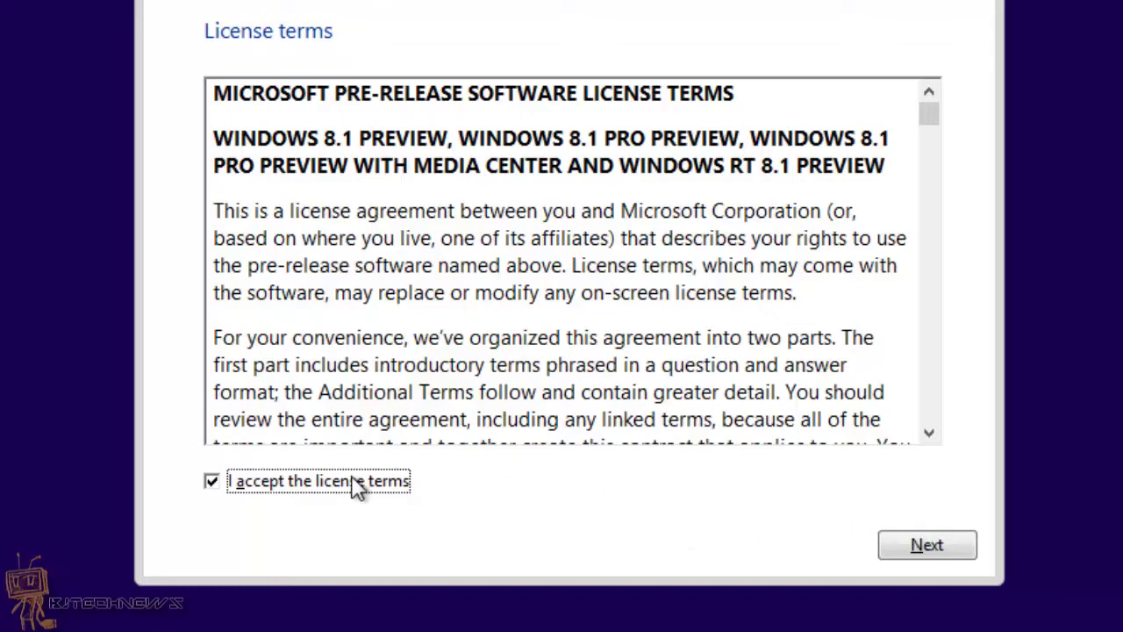
left_click(927, 545)
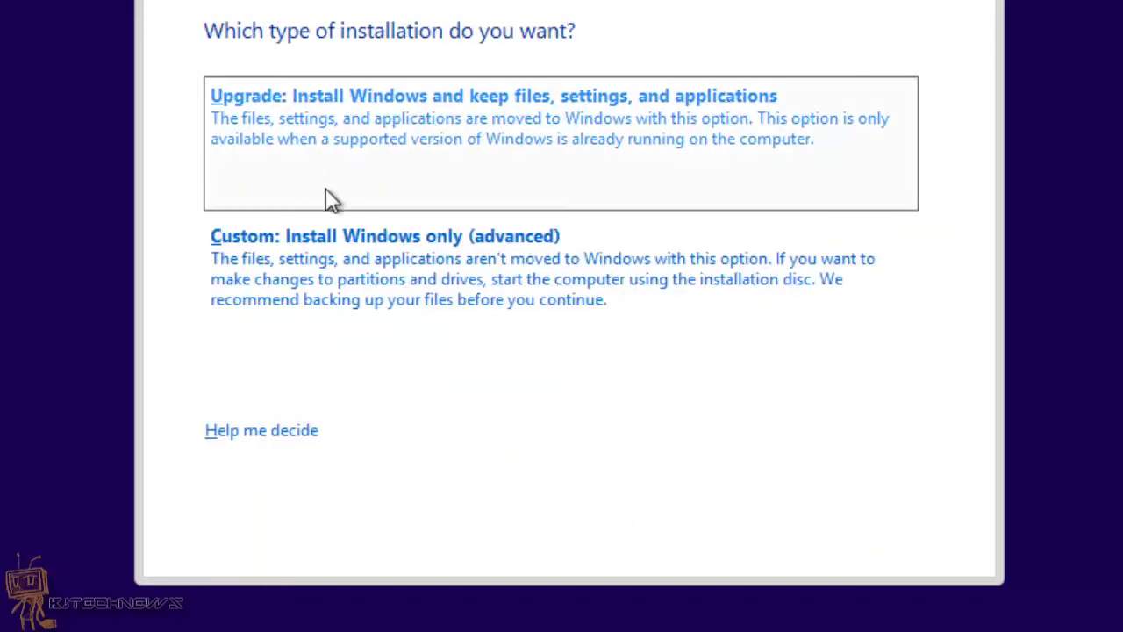
left_click(332, 242)
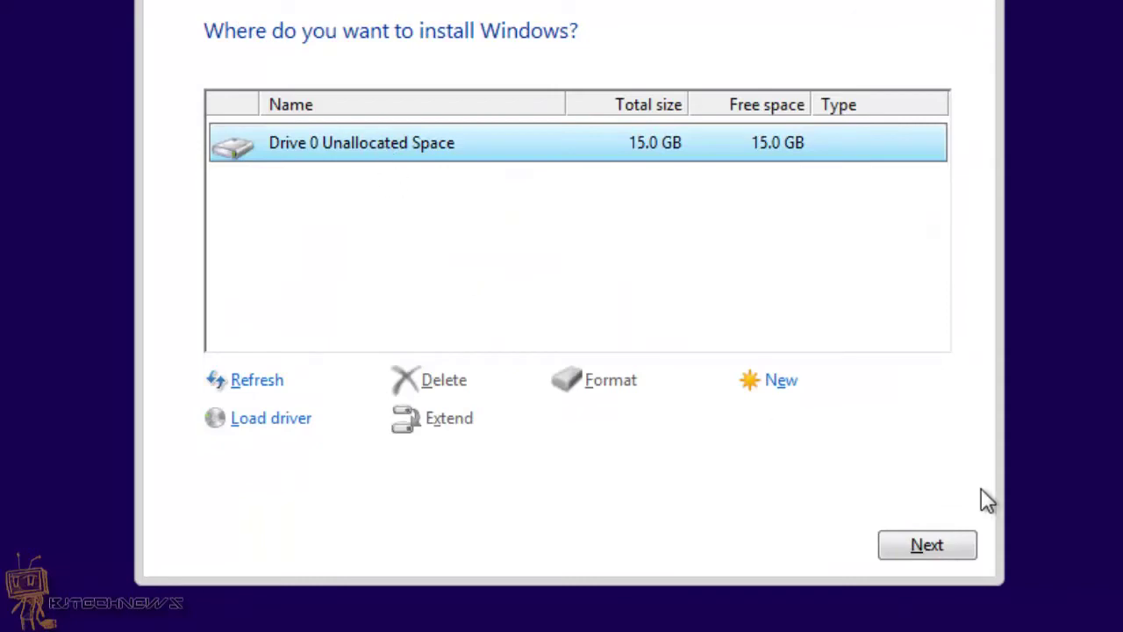
Step: Install Windows onto Drive 0's 15 GB unallocated space
left_click(927, 545)
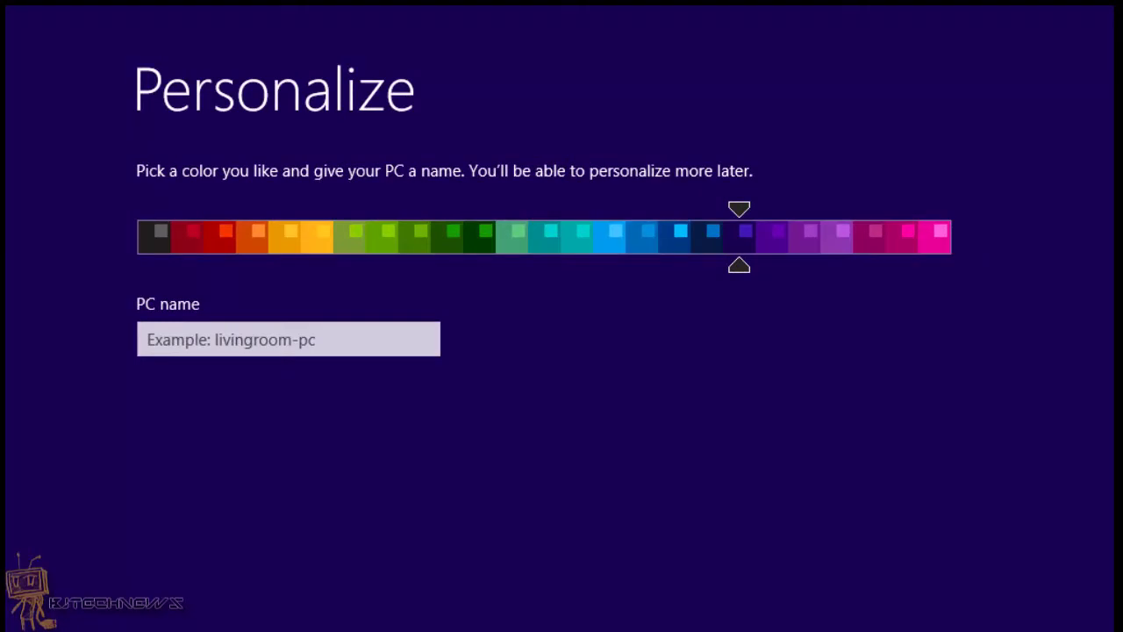
Step: Choose the black colour and name the PC bjtechnews-pc
left_click(166, 239)
left_click(172, 330)
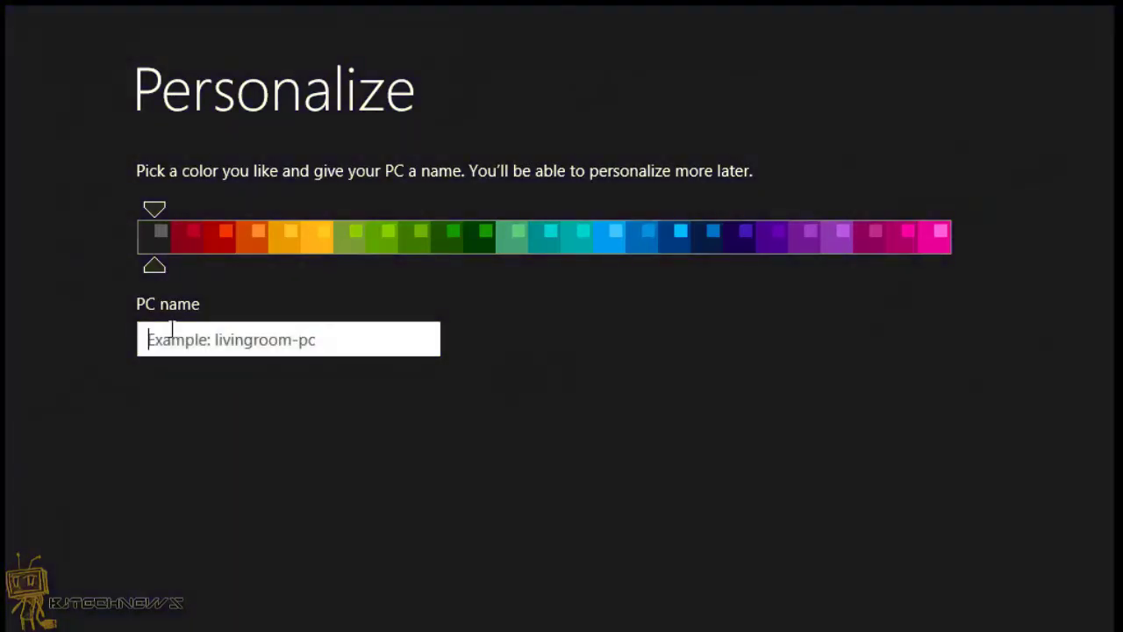
type("bjtec")
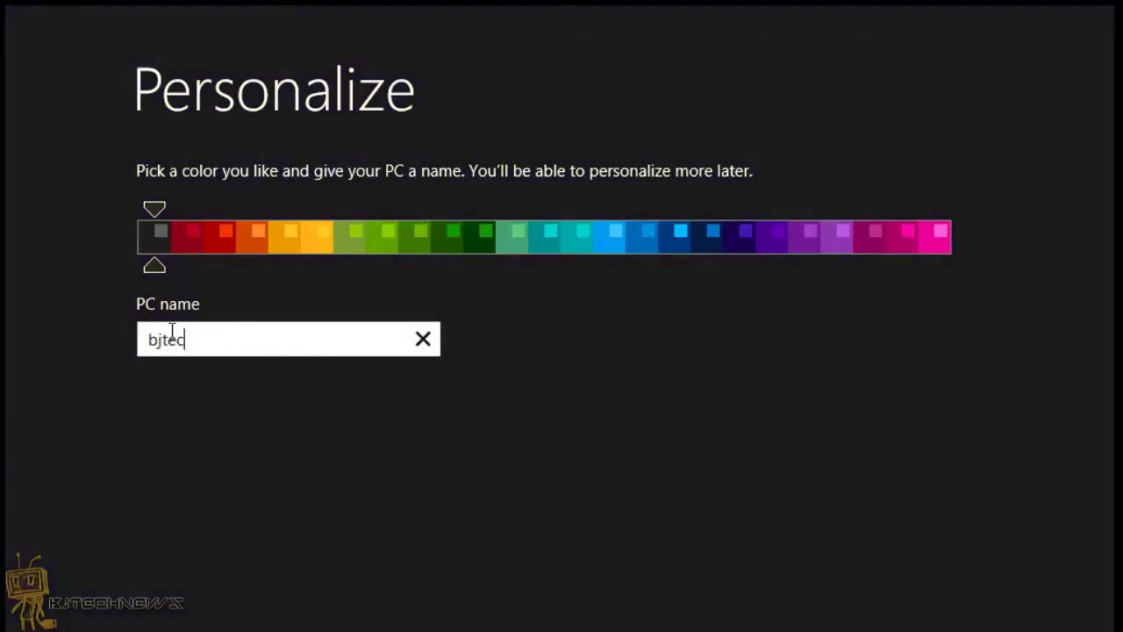
type("hnews-pc")
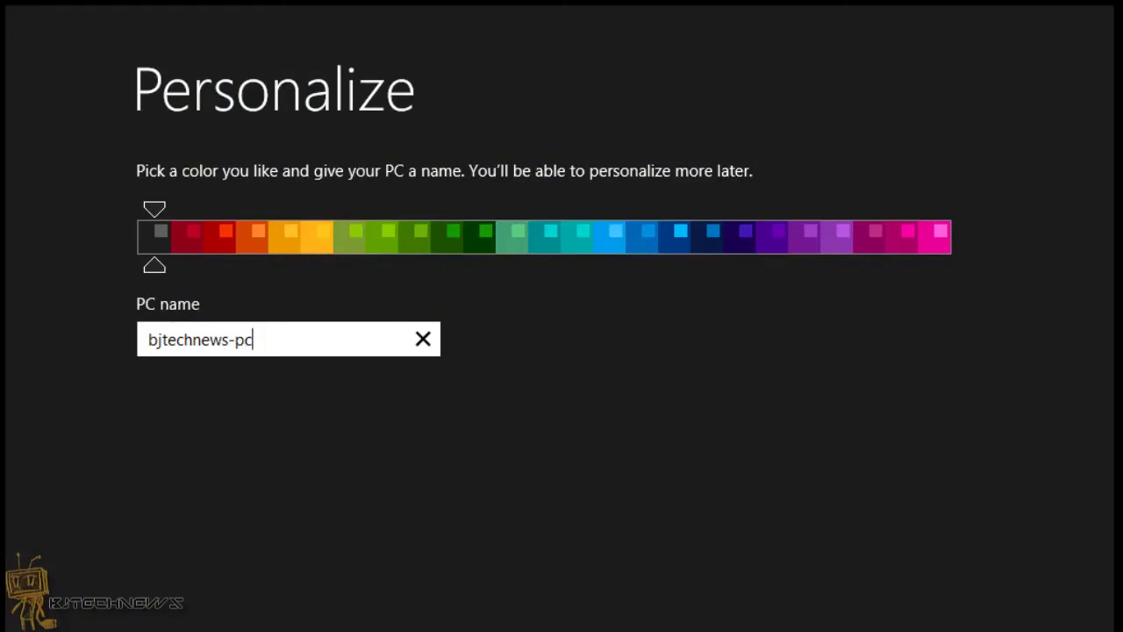
key("Return")
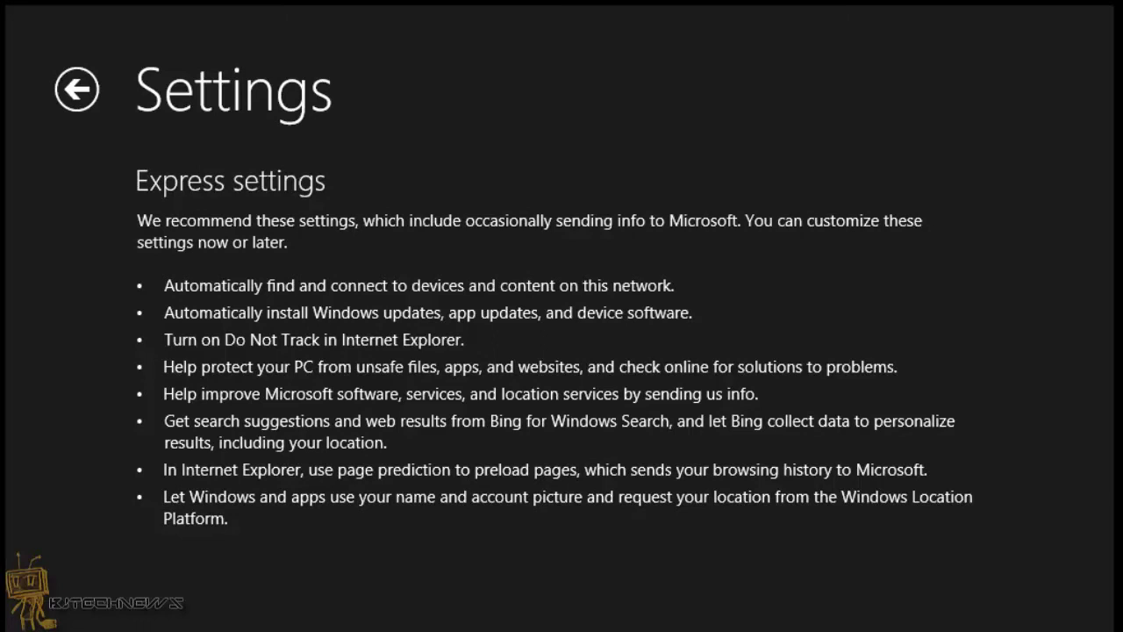
Step: Accept the recommended Express settings to continue setup
key("Return")
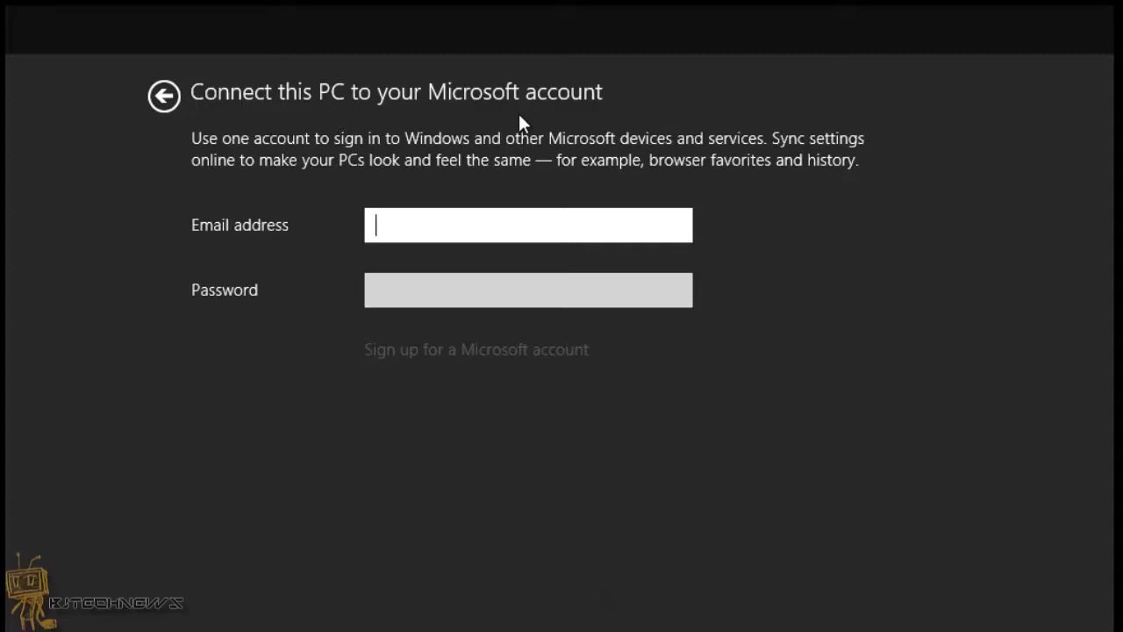
Step: Turn off sharing on this network, then return to Express settings and continue
left_click(158, 97)
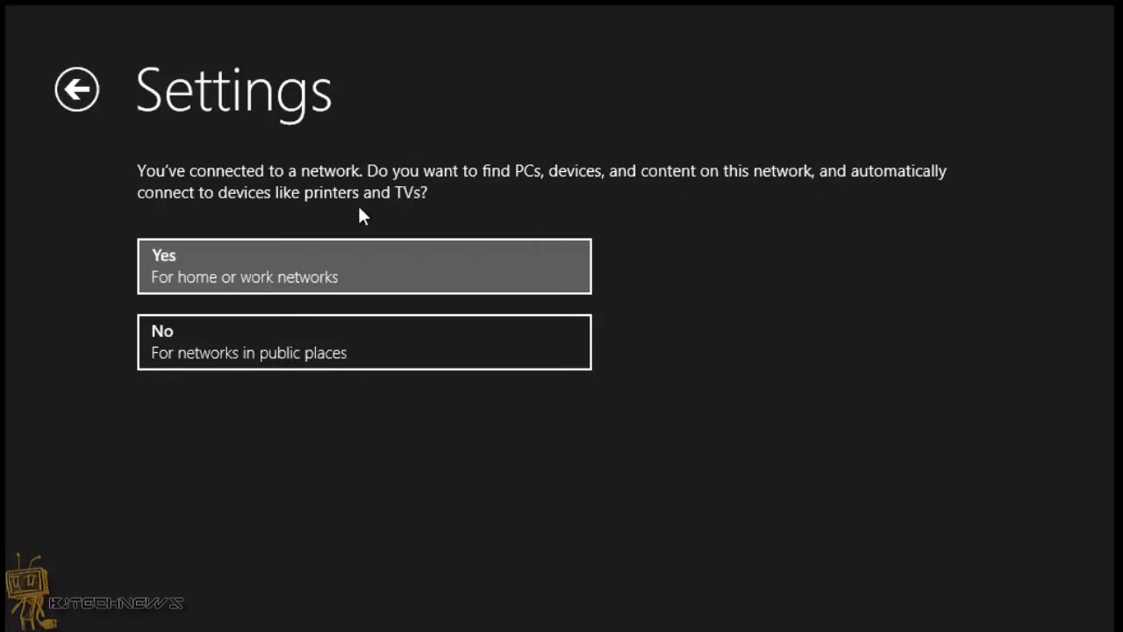
left_click(239, 338)
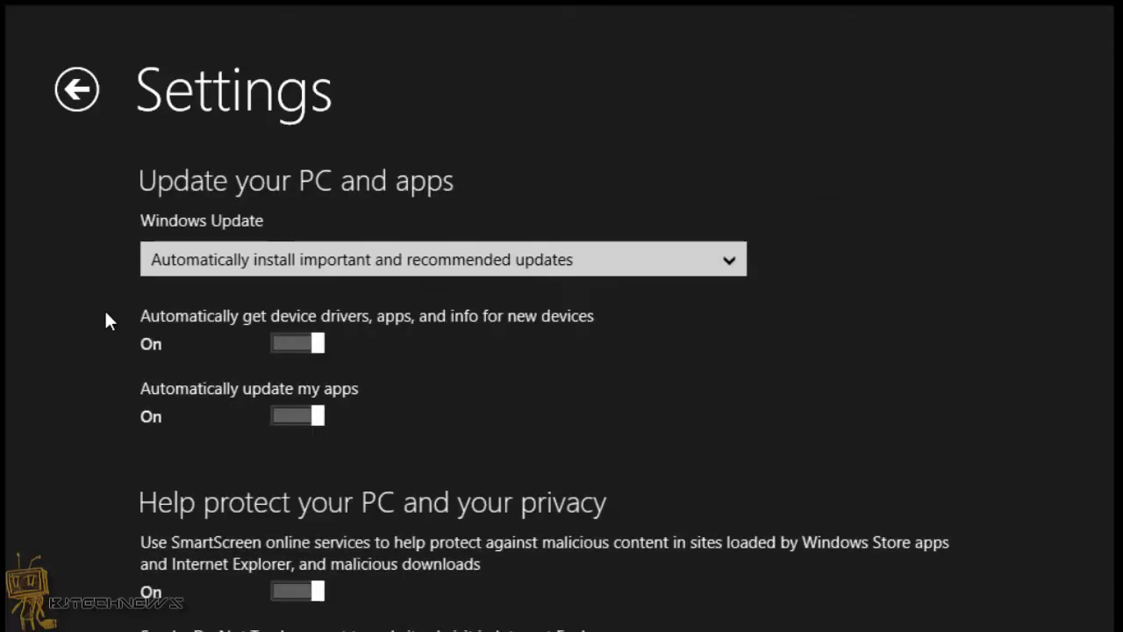
left_click(76, 89)
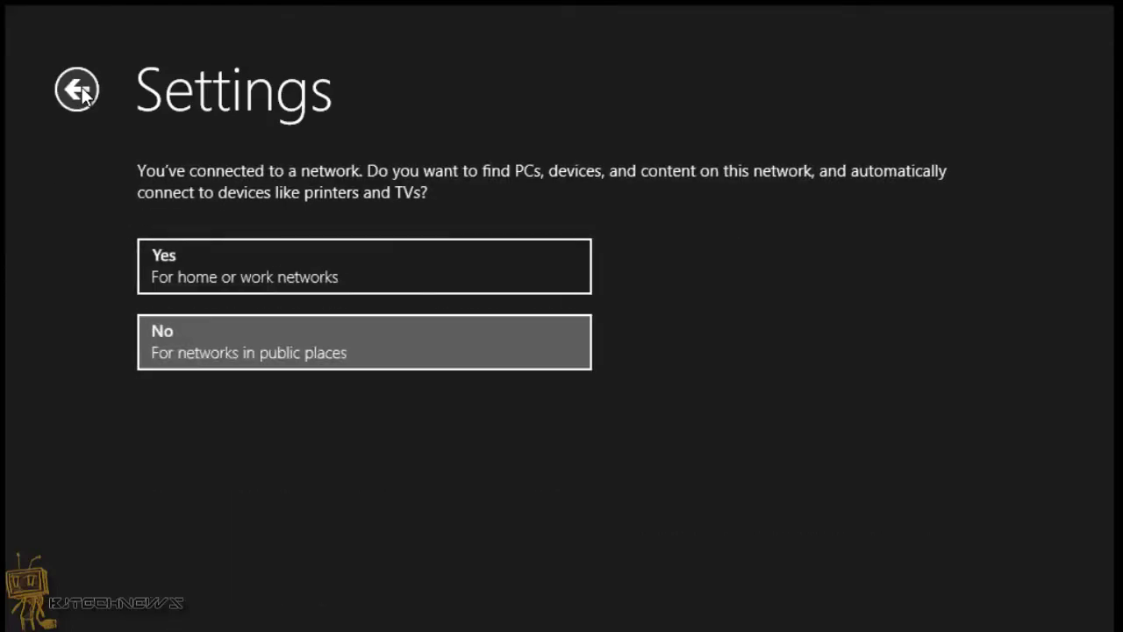
left_click(76, 89)
key("Return")
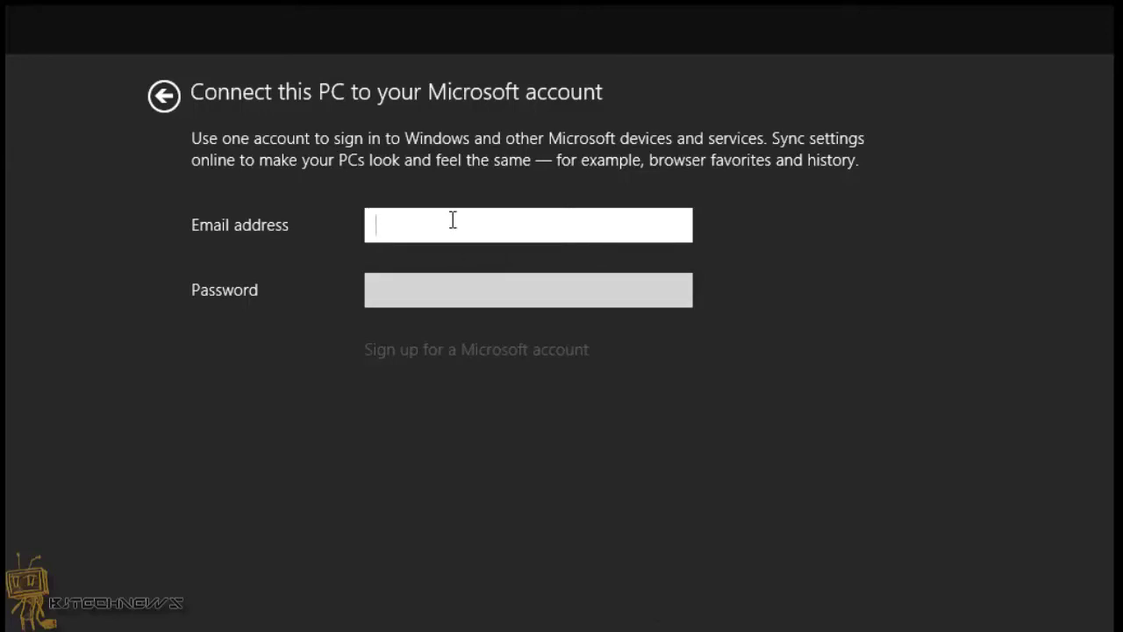
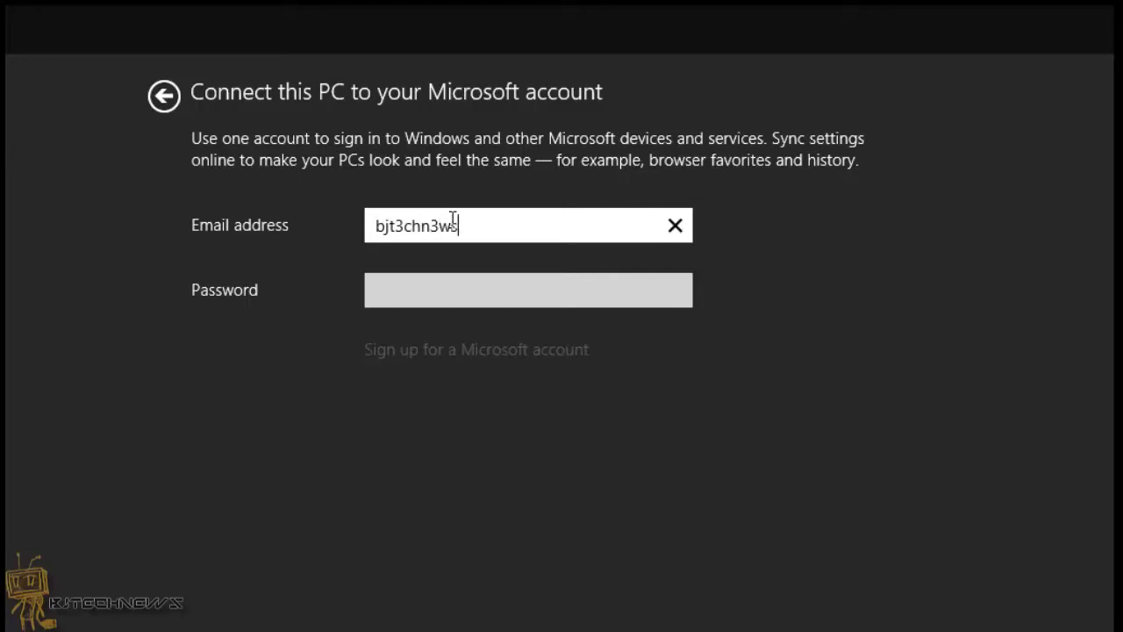
Step: Enter the Microsoft account e-mail address and its password
key("Tab")
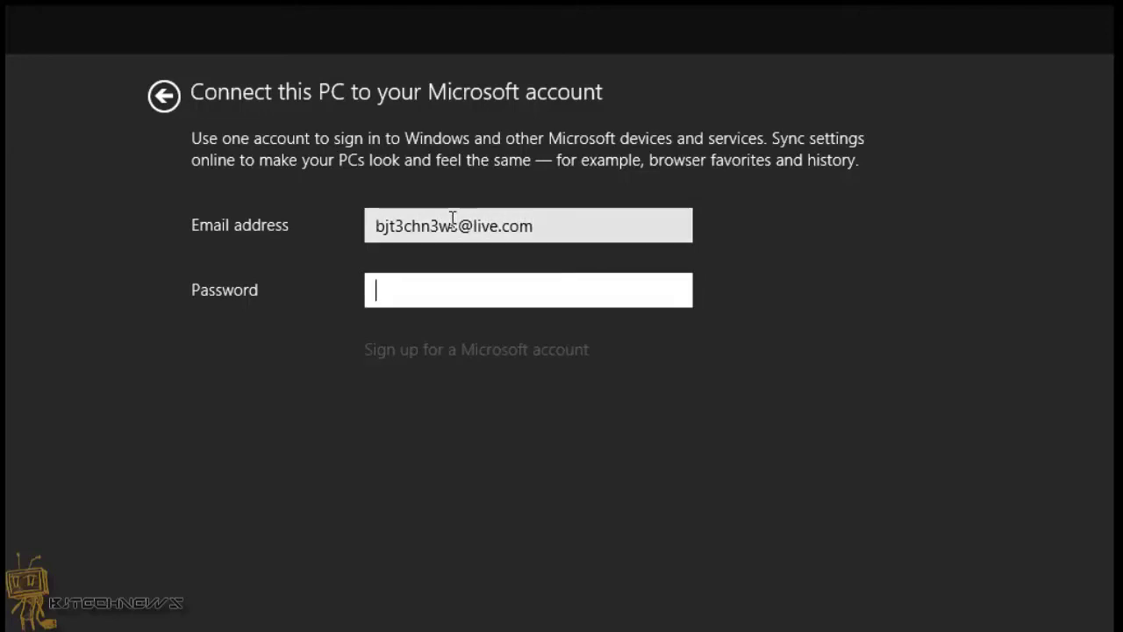
type("•••••••••••")
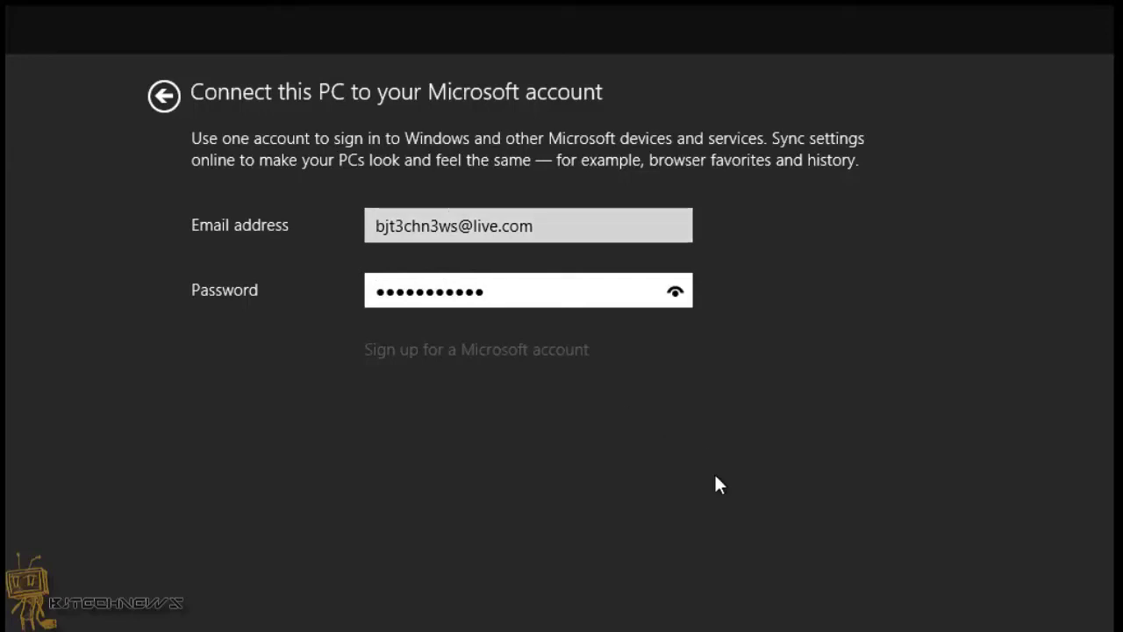
Step: Submit the Microsoft account sign-in and skip security code verification for now
key("Return")
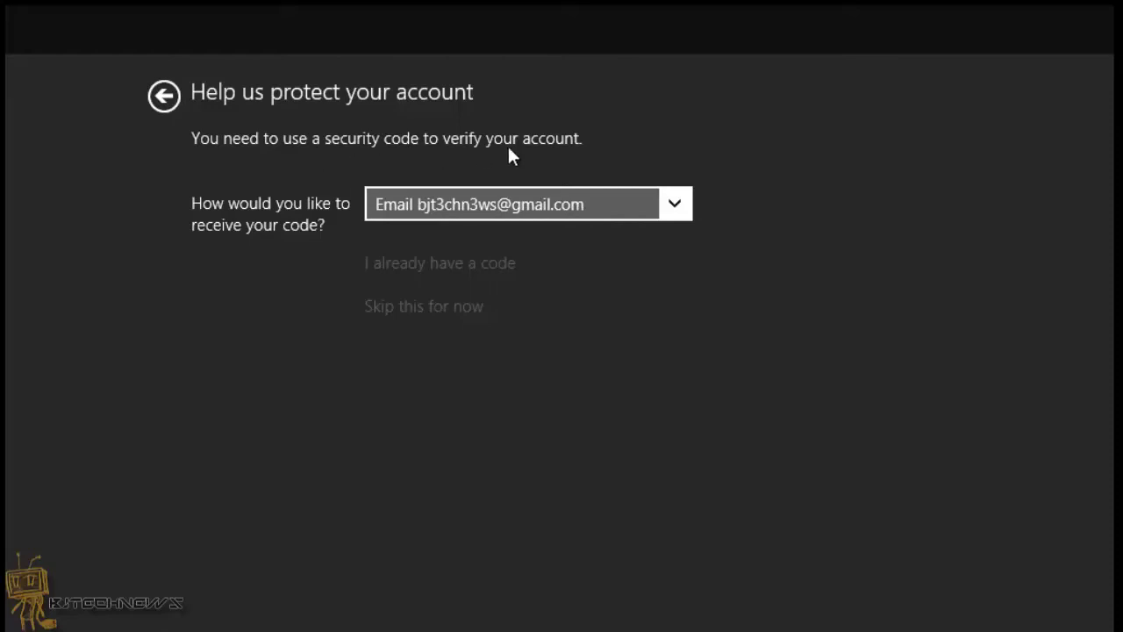
left_click(451, 315)
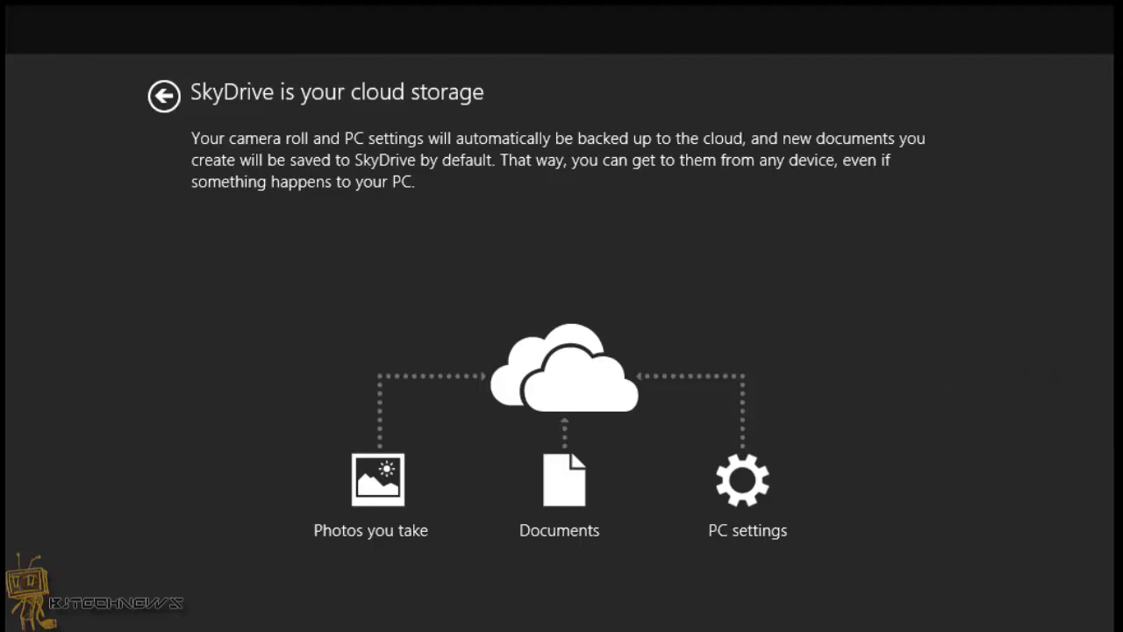
Step: Continue past the SkyDrive cloud storage page so setup finishes at the Start screen
key("Return")
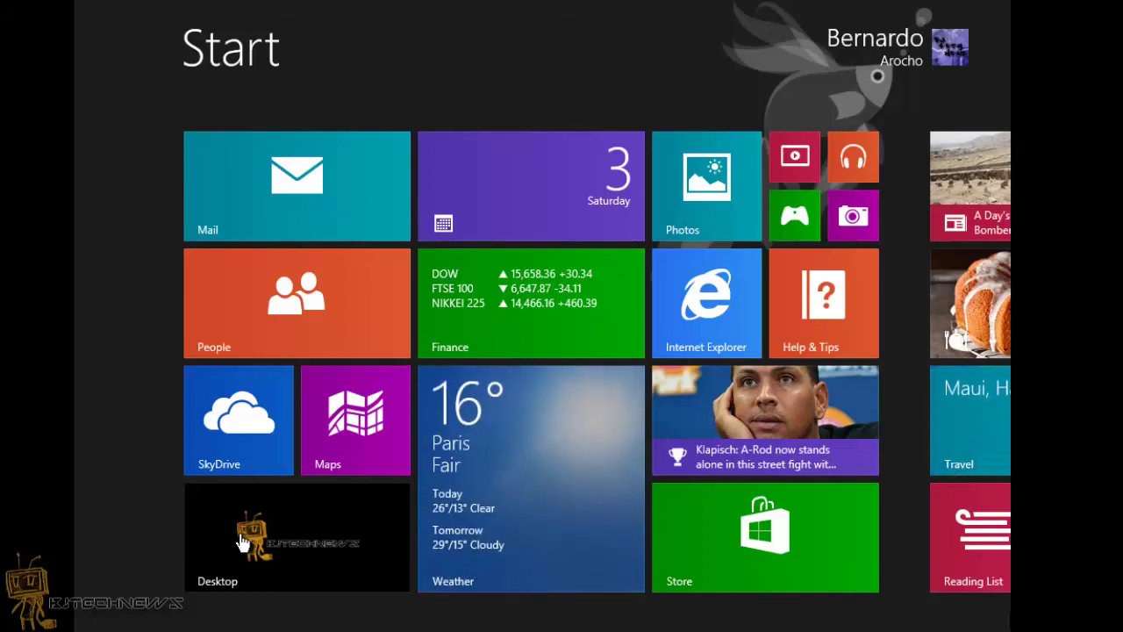
Step: Switch the Windows 8.1 guest from the Start screen to the desktop via the Desktop tile
left_click(279, 530)
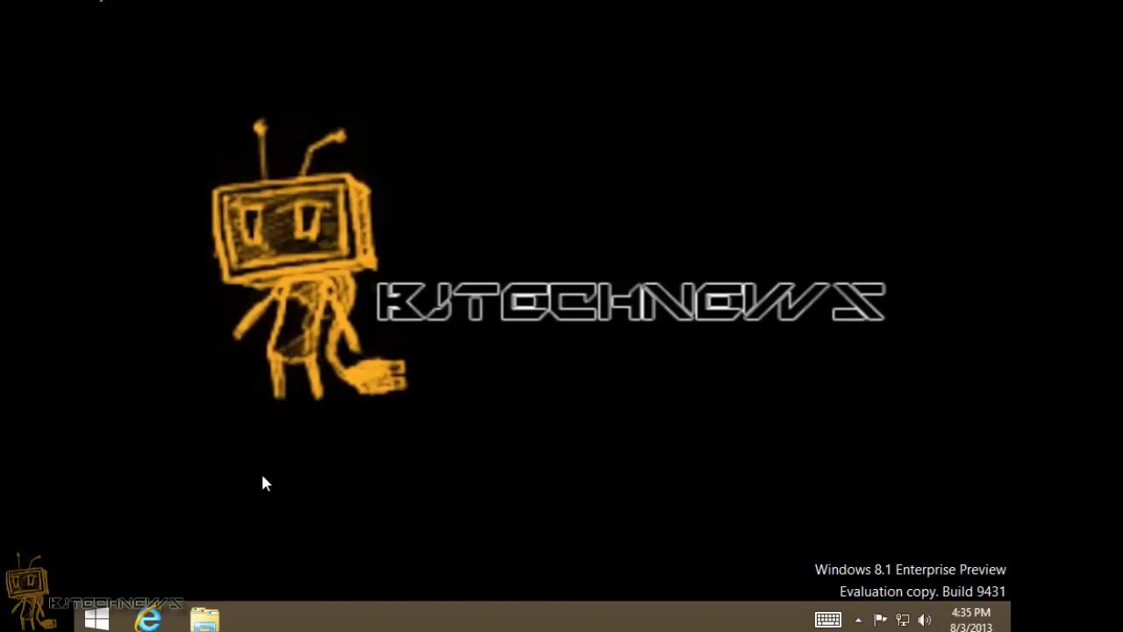
Step: Return to the Start screen, scroll its tiles, view the Apps by name list, and come back
left_click(100, 619)
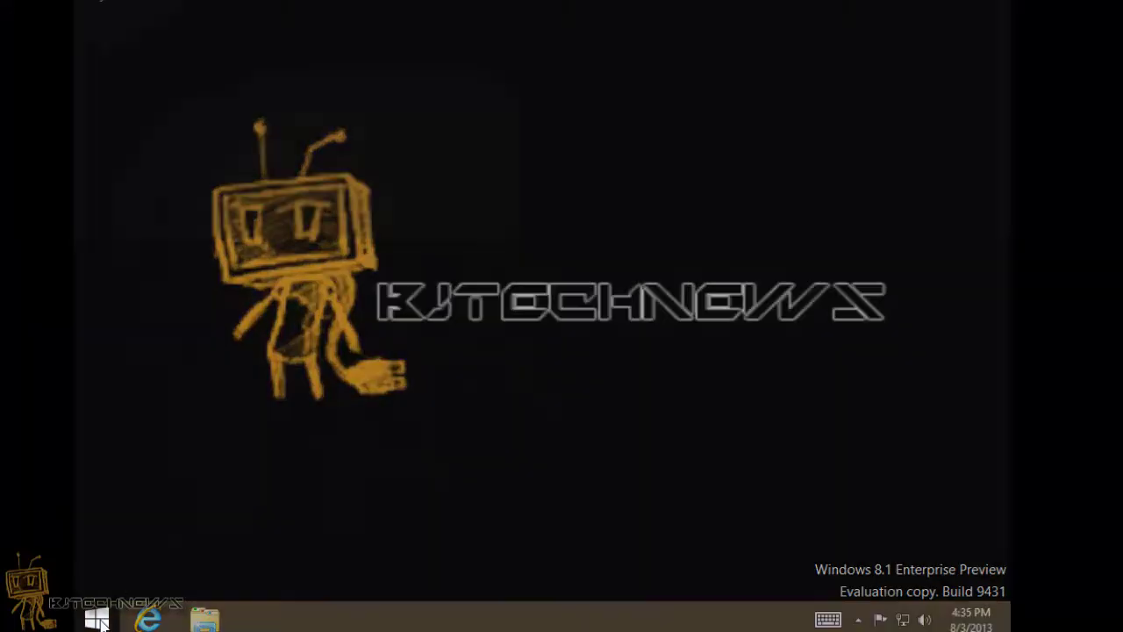
scroll(421, 566, "down", 3)
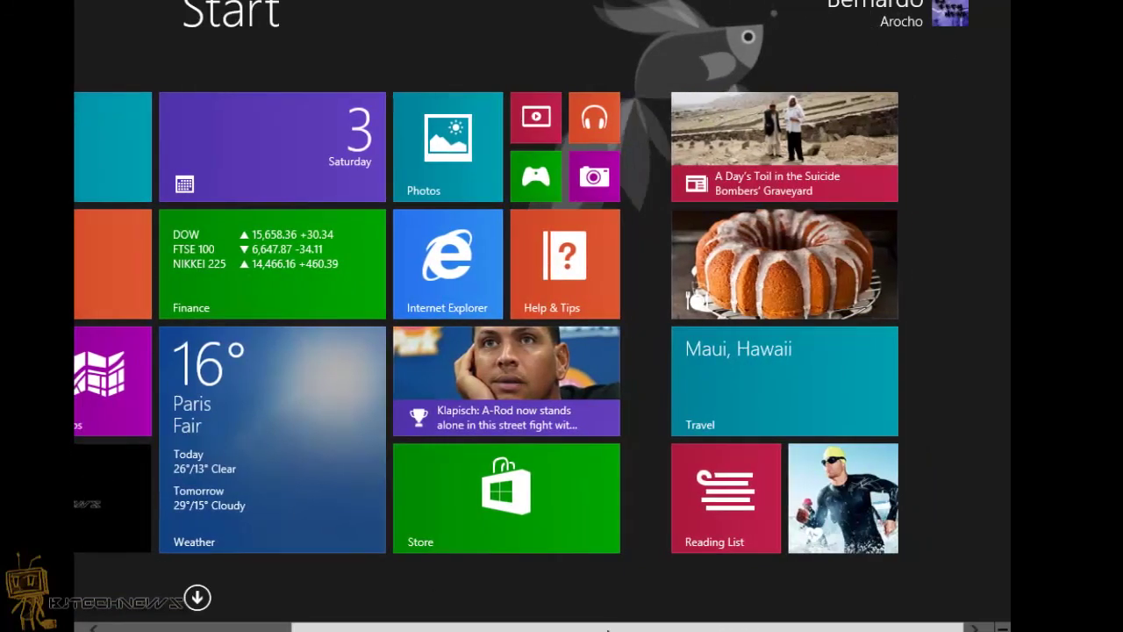
left_click_drag(605, 628, 288, 620)
left_click(197, 597)
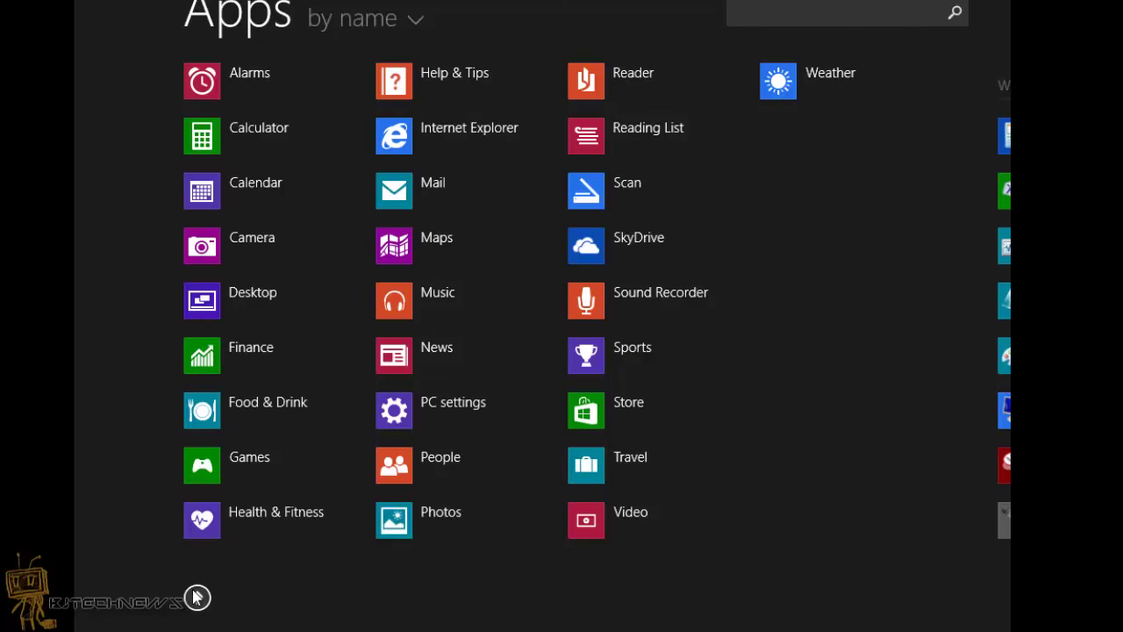
left_click(197, 597)
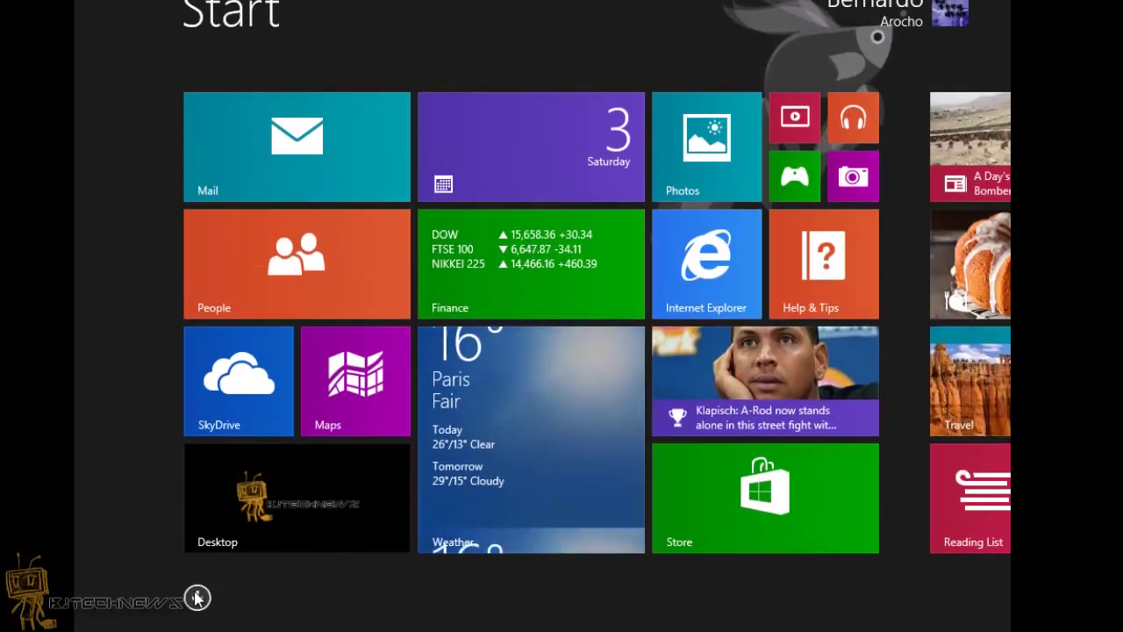